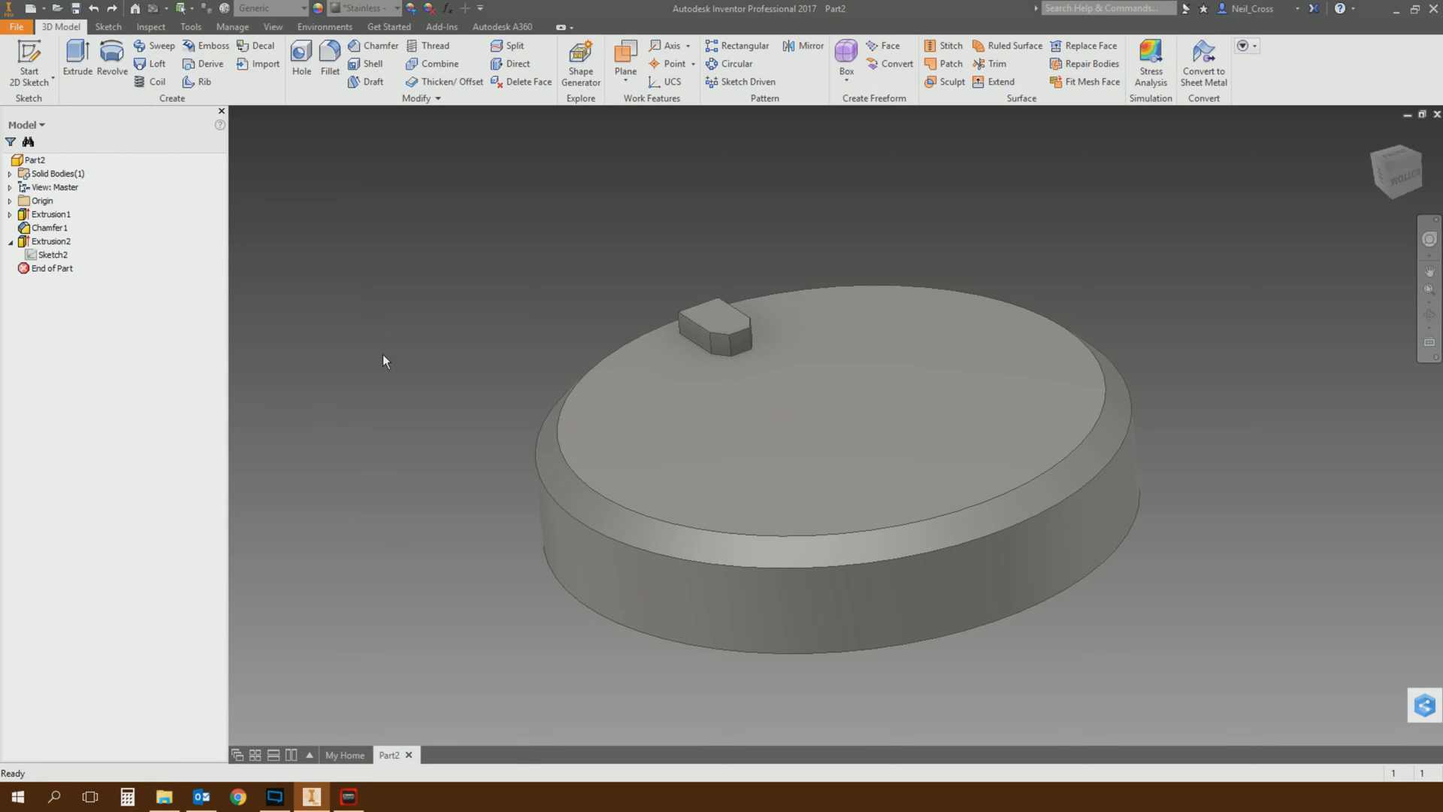
Orbit the disc, return to the home view with F6, and launch the Circular Pattern tool.
middle_click_drag(403, 302, 384, 305, "shift")
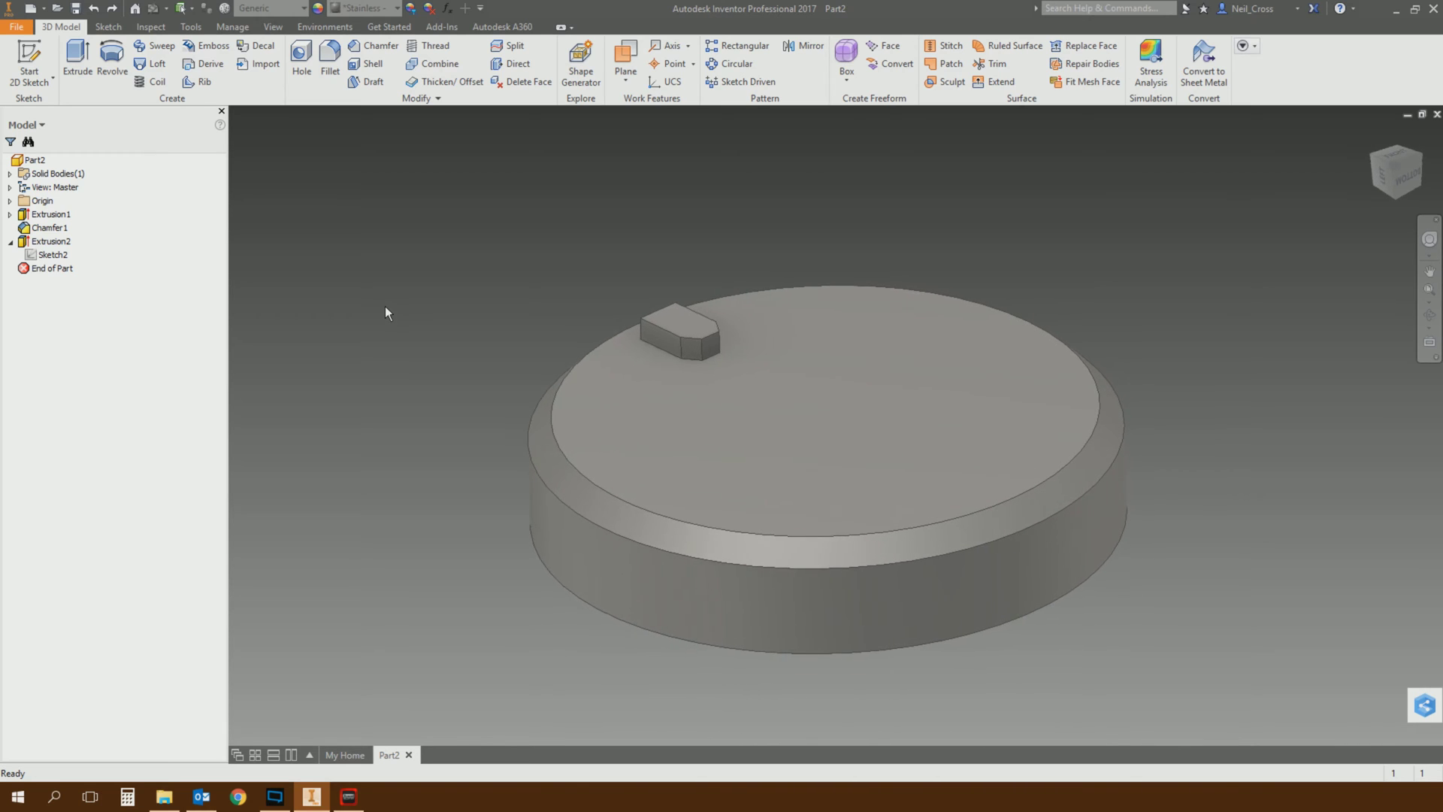
middle_click_drag(669, 344, 650, 337, "shift")
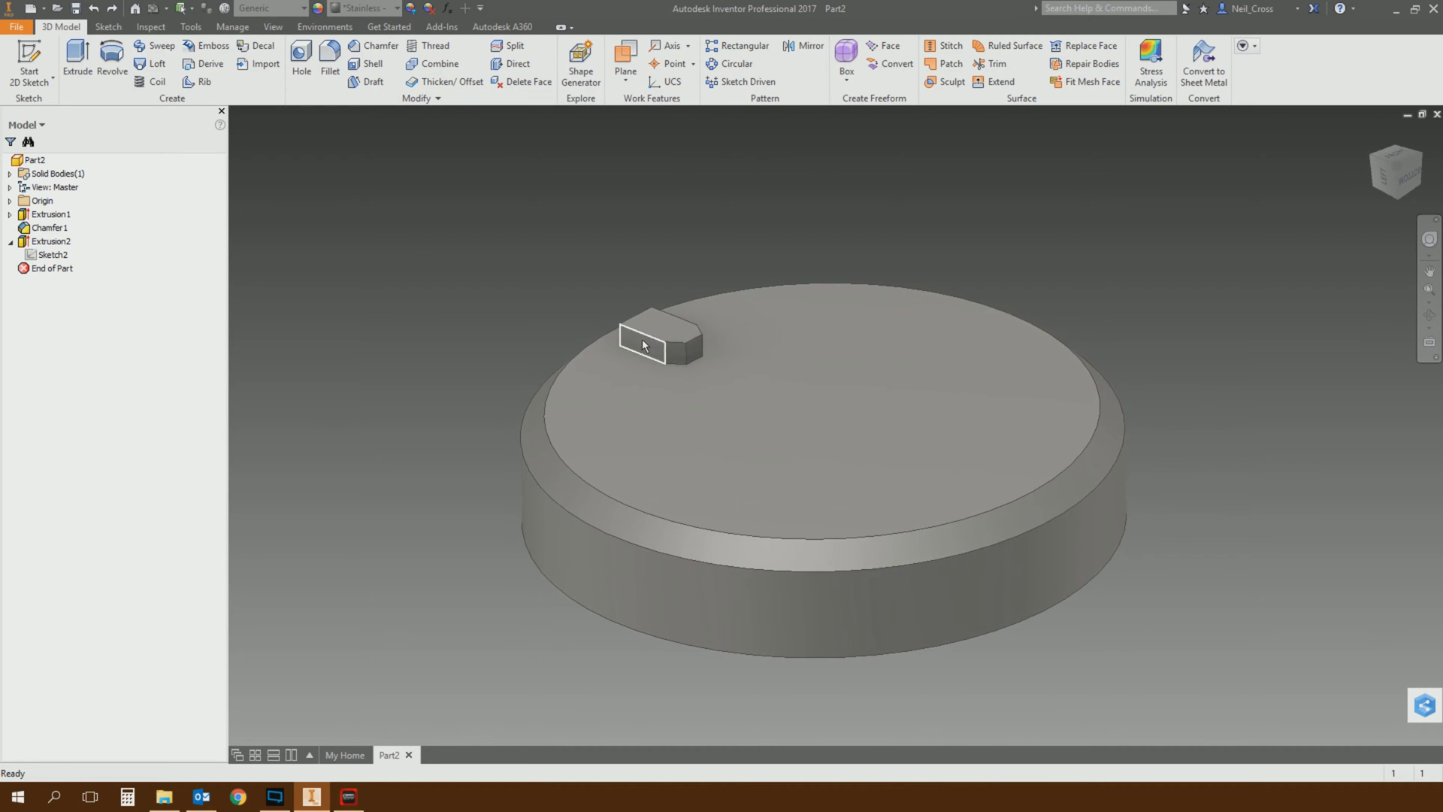
key("F6")
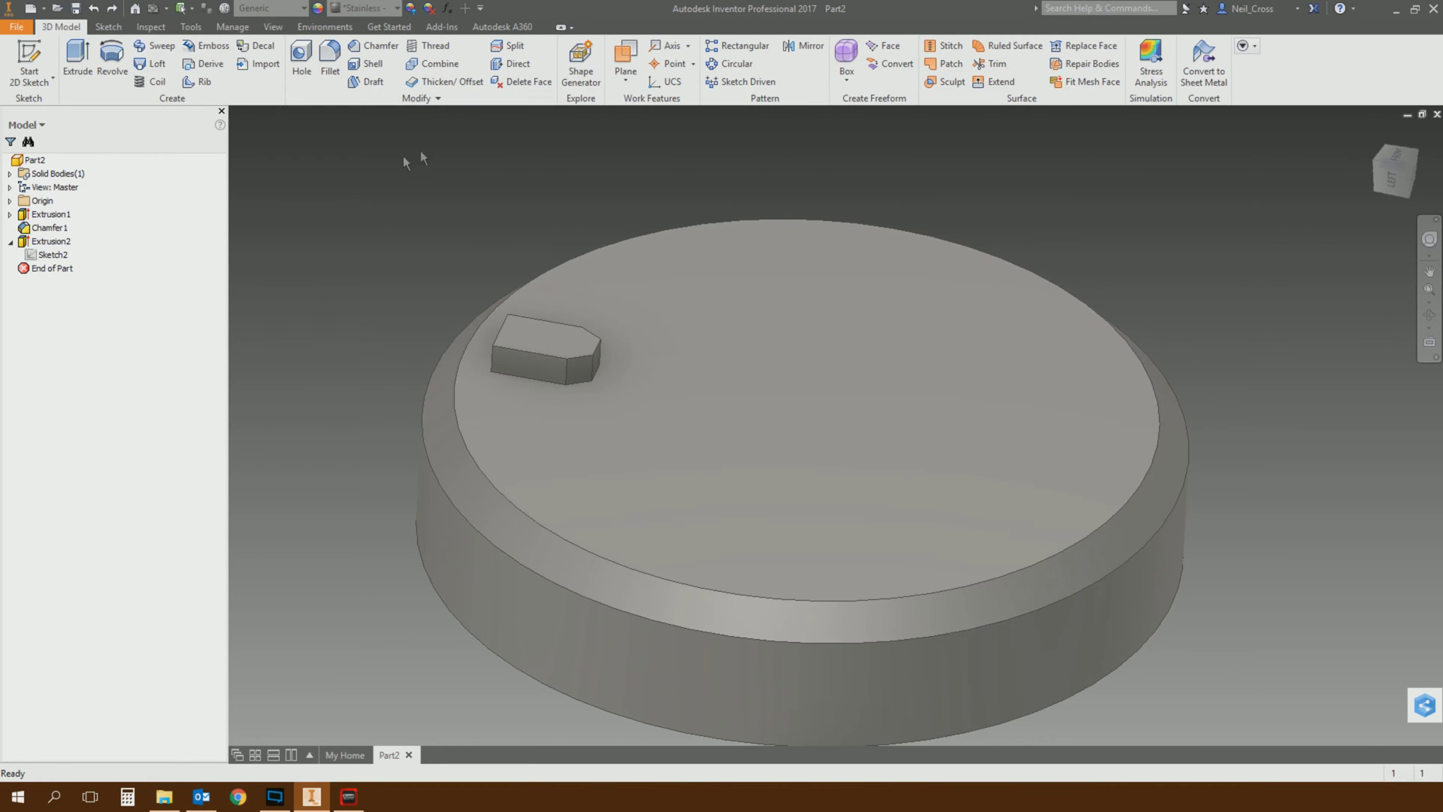
left_click(730, 65)
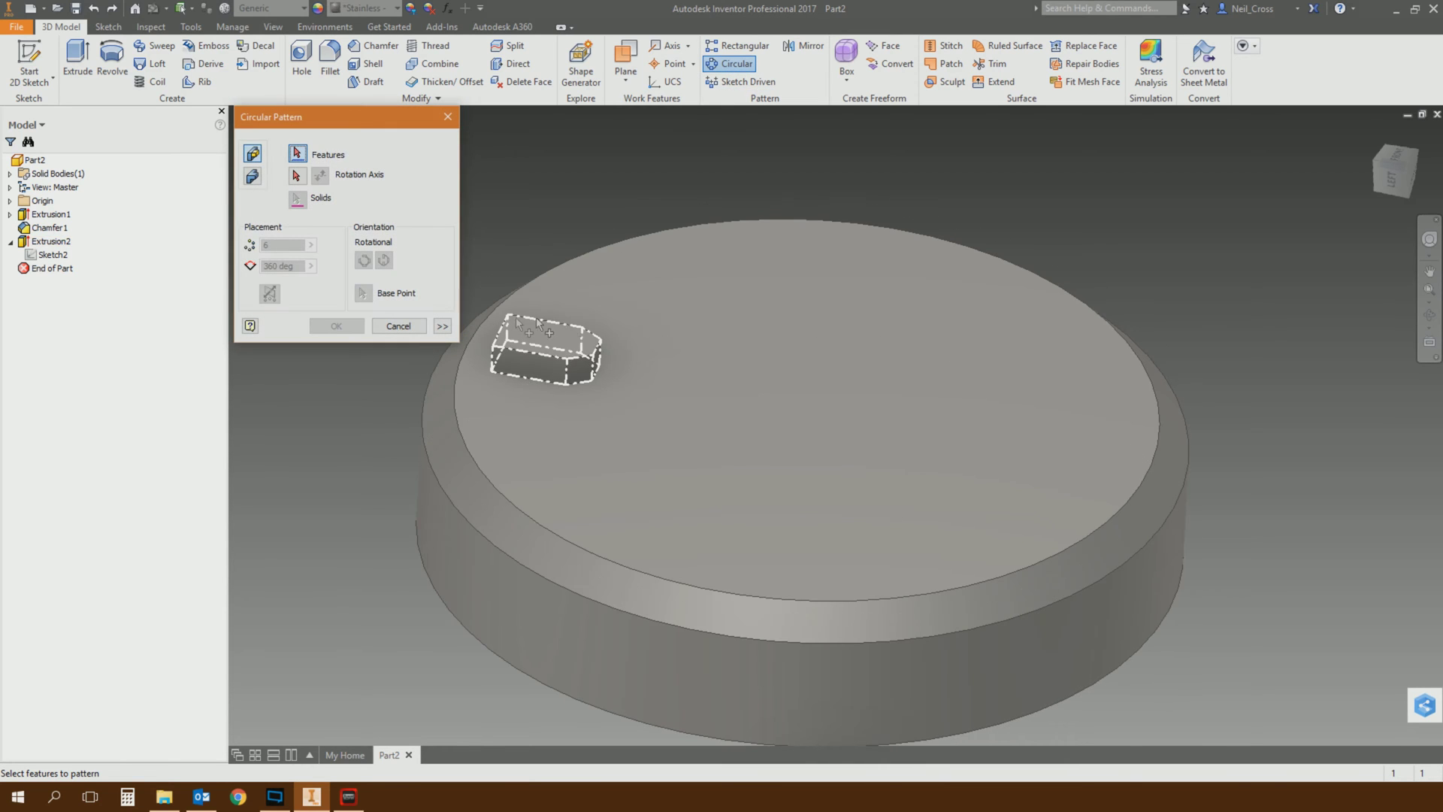
Pattern Extrusion2 around the disc's cylindrical face as the axis, keeping 6 copies over 360°.
left_click(546, 350)
left_click(501, 612)
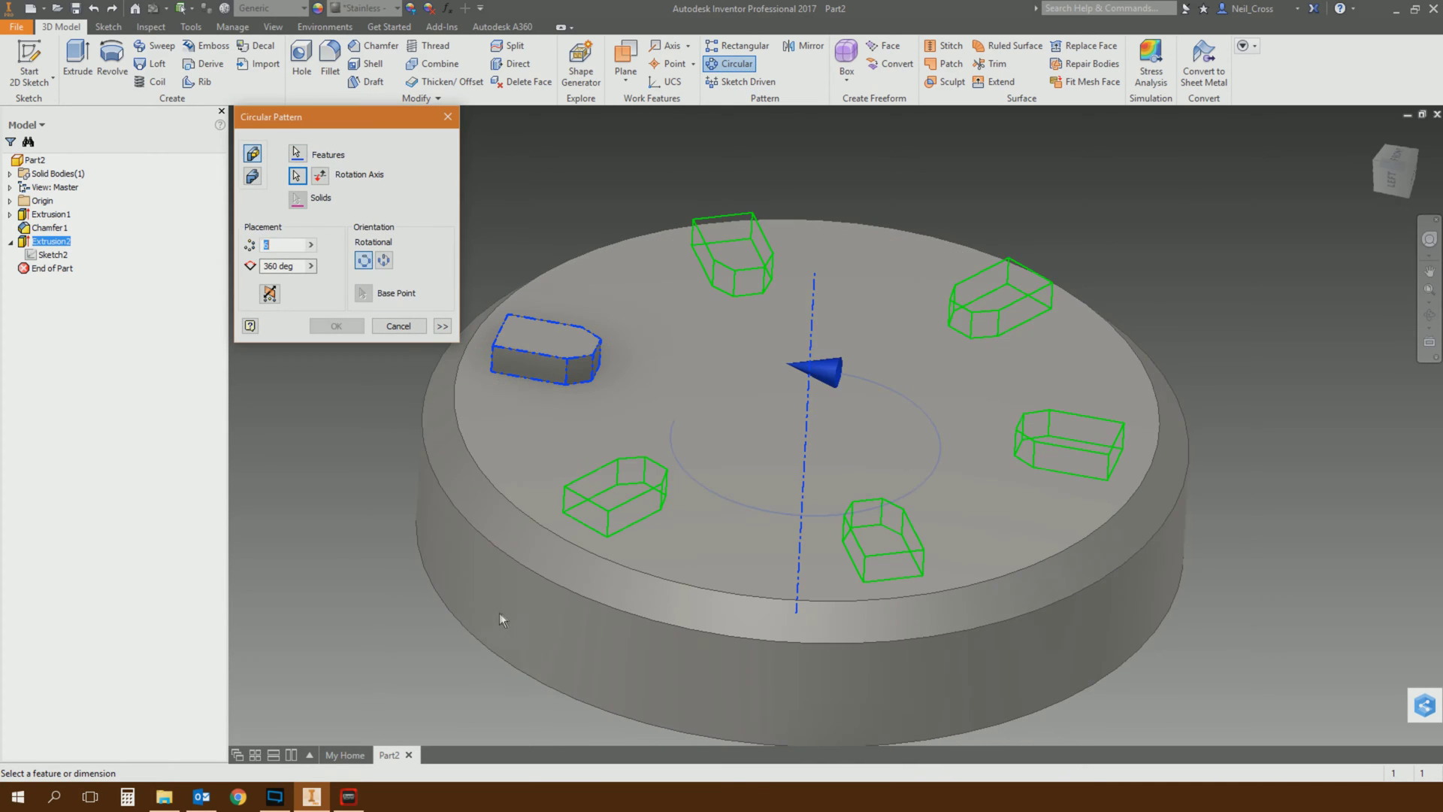
mouse_move(451, 381)
middle_mouse_down("shift")
mouse_move(592, 317)
mouse_move(777, 324)
middle_mouse_up("shift")
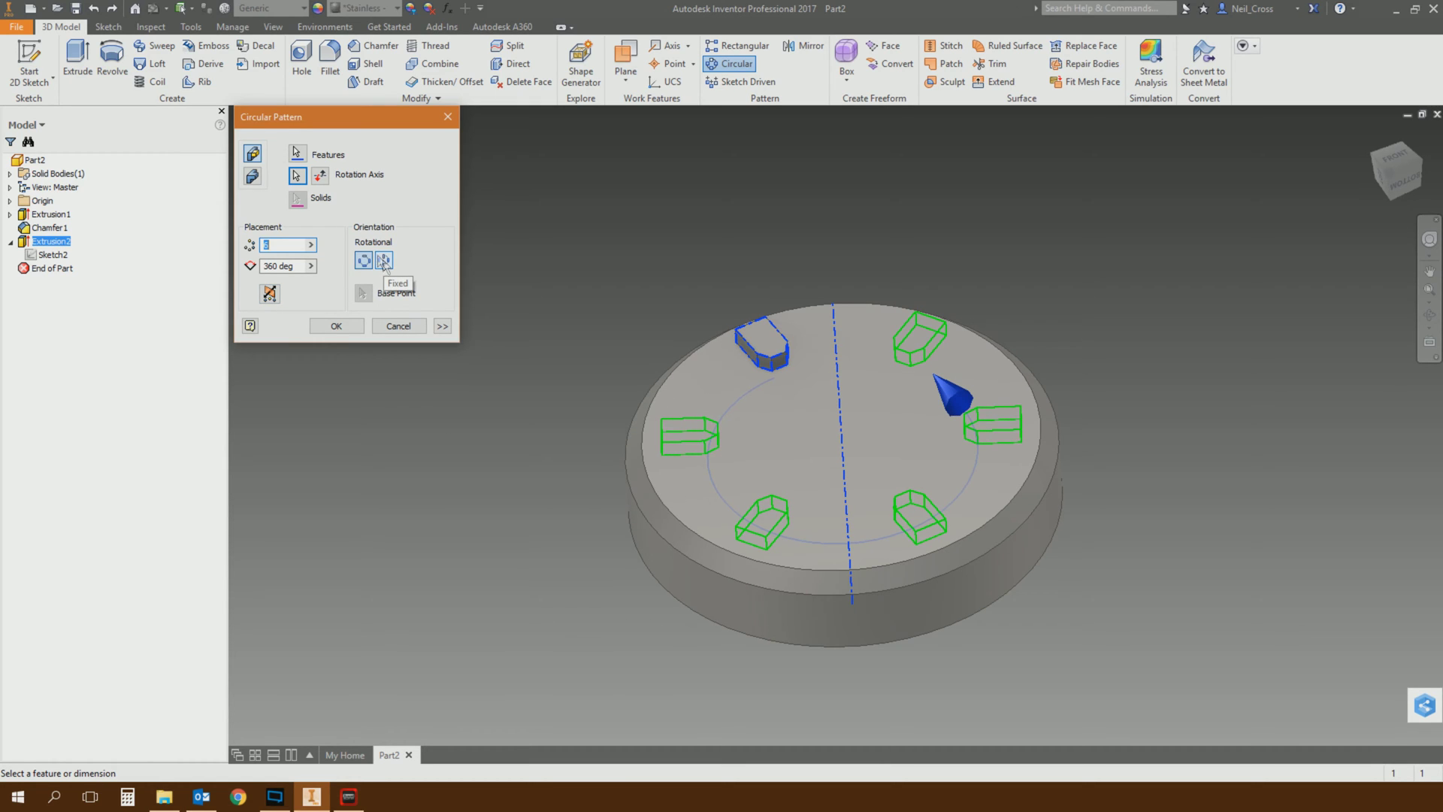
Move the Circular Pattern dialog aside and switch the pattern to Fixed orientation.
left_click_drag(344, 118, 395, 173)
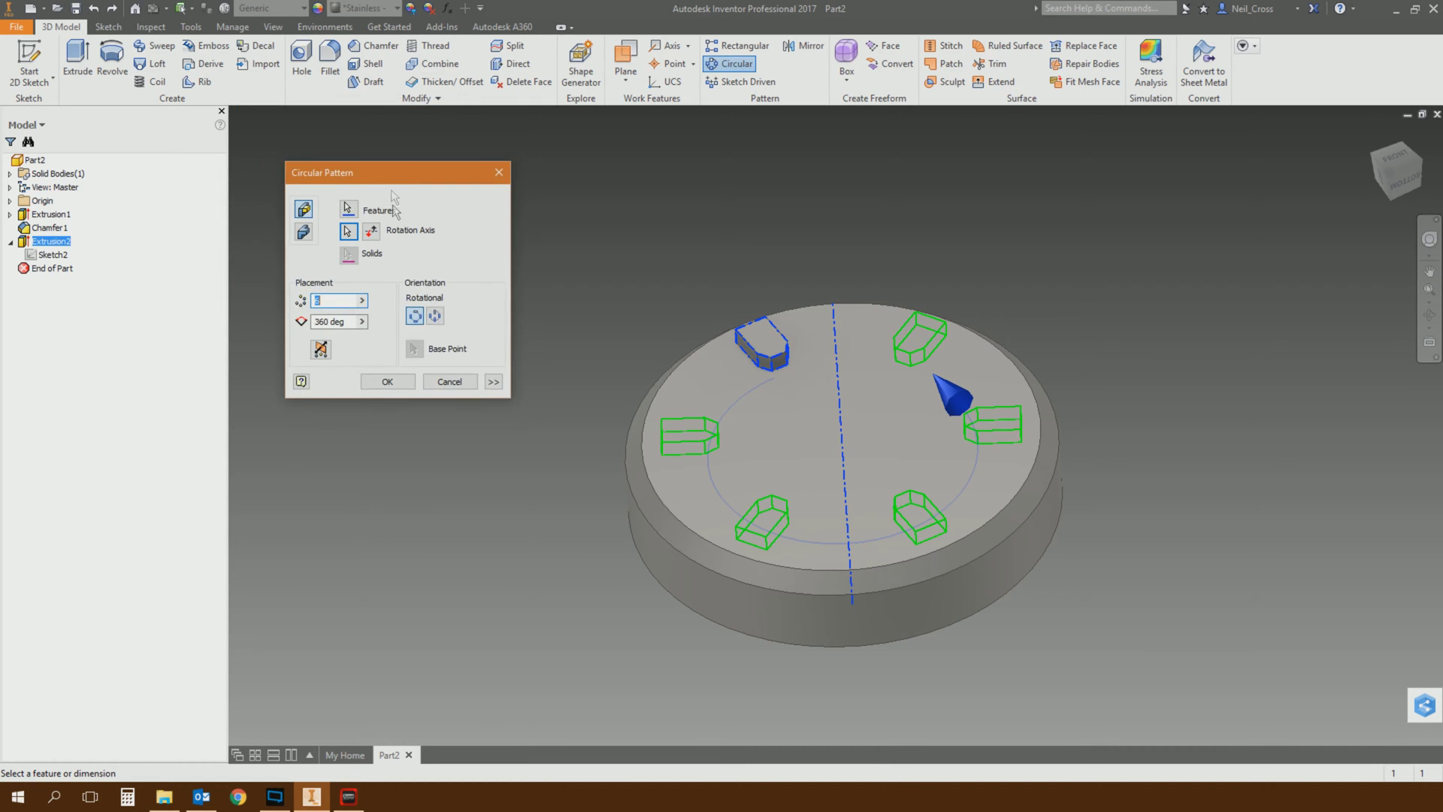
left_click(436, 316)
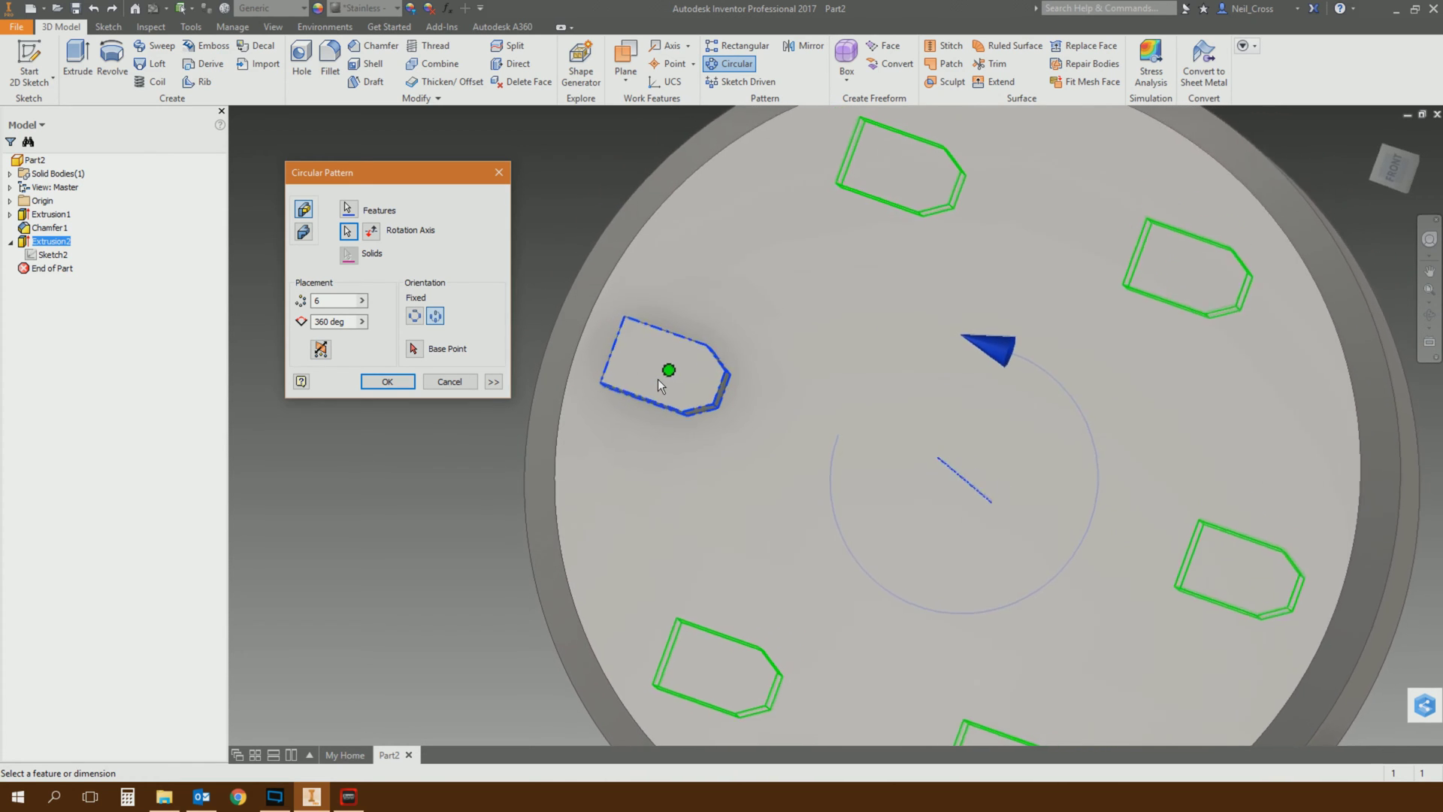
Place the pattern's base point on a corner vertex of the original block, then return home.
left_click(415, 348)
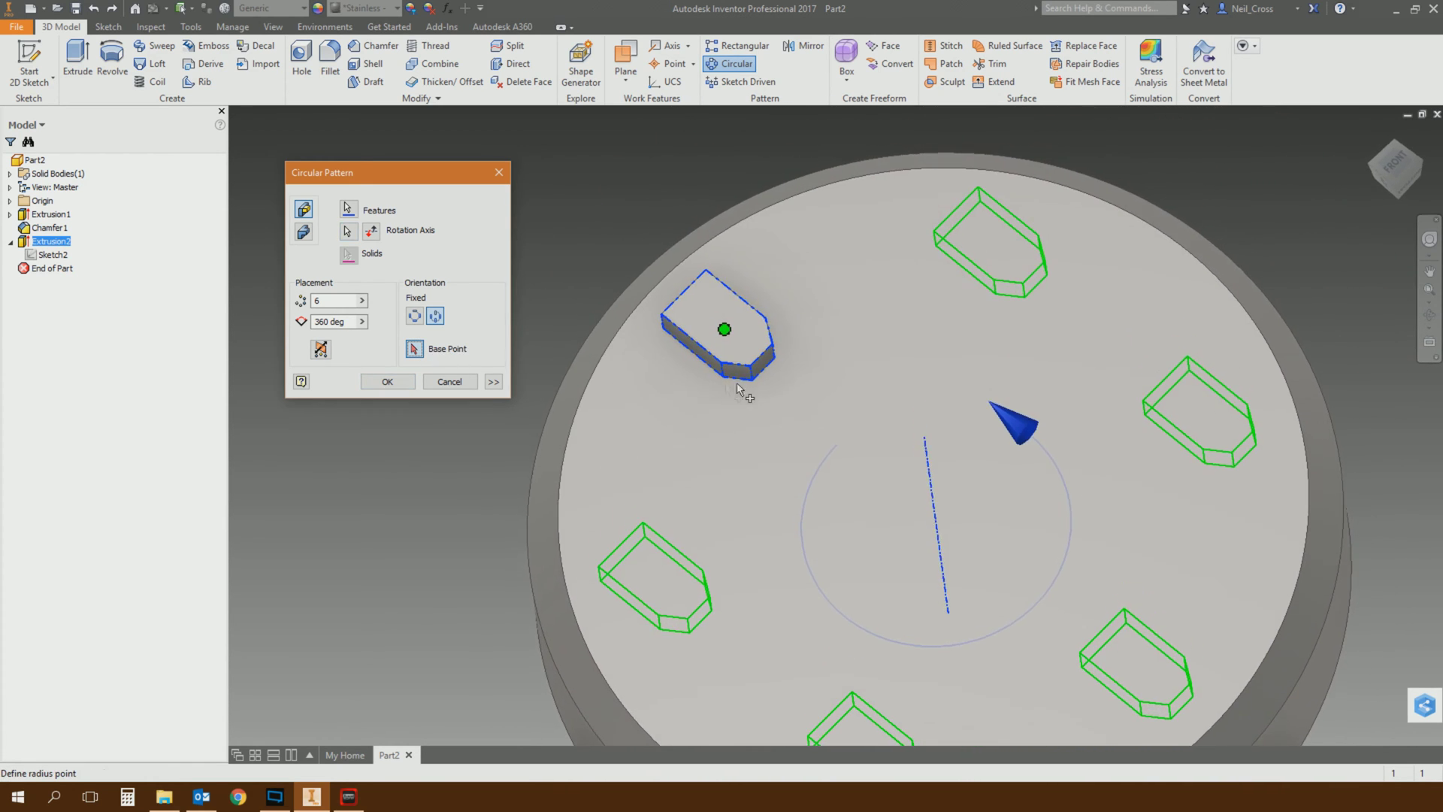
left_click(415, 348)
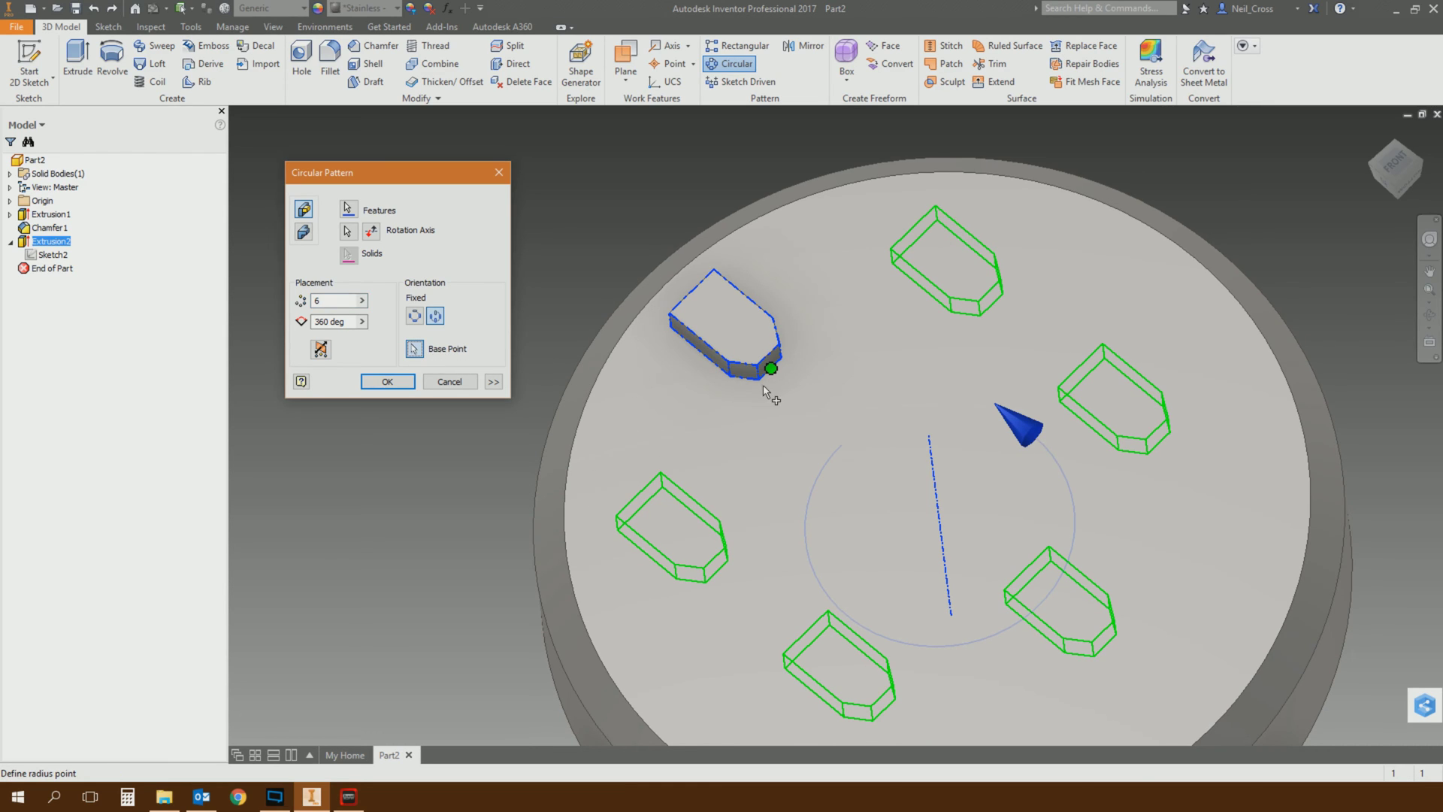
left_click(730, 375)
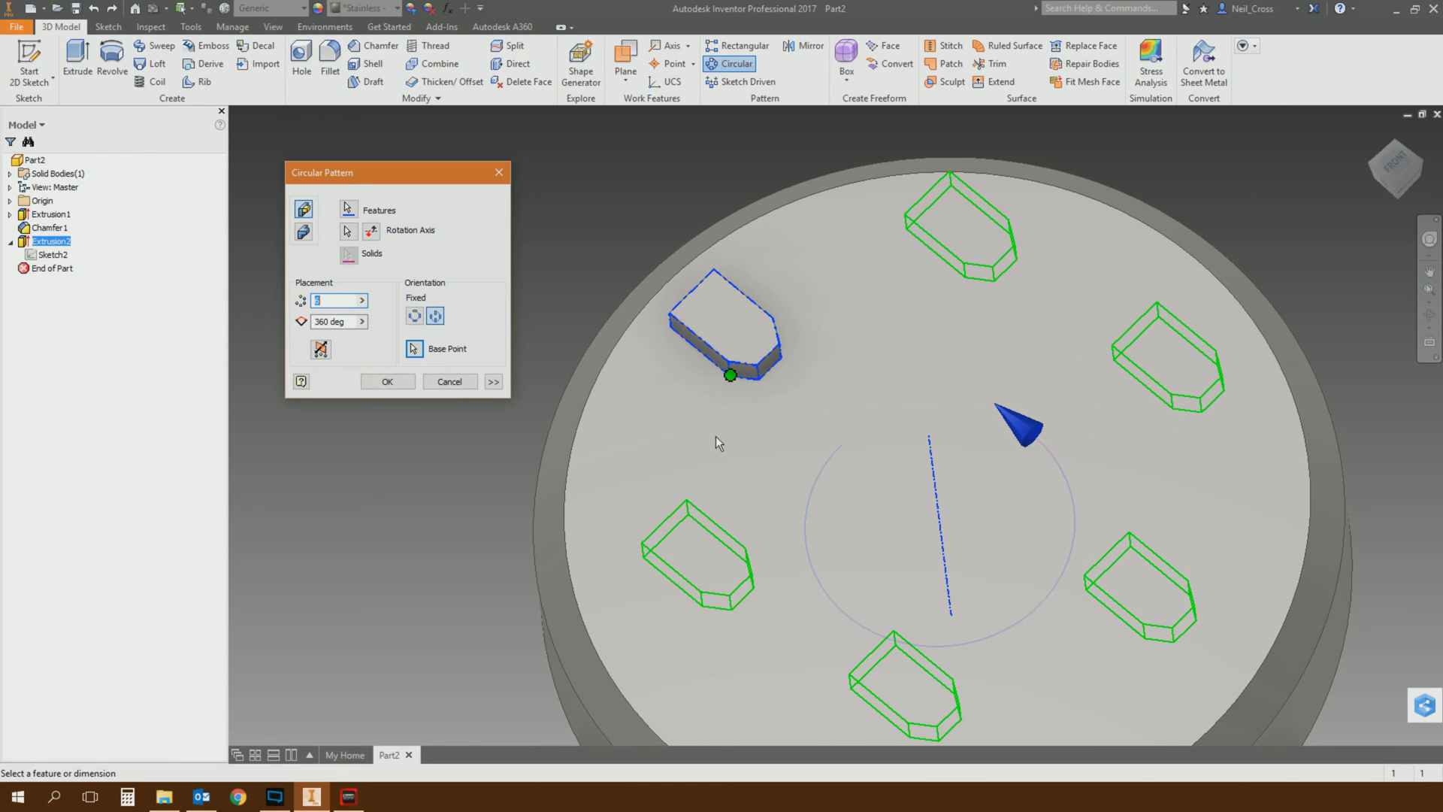
left_click(415, 348)
left_click(771, 369)
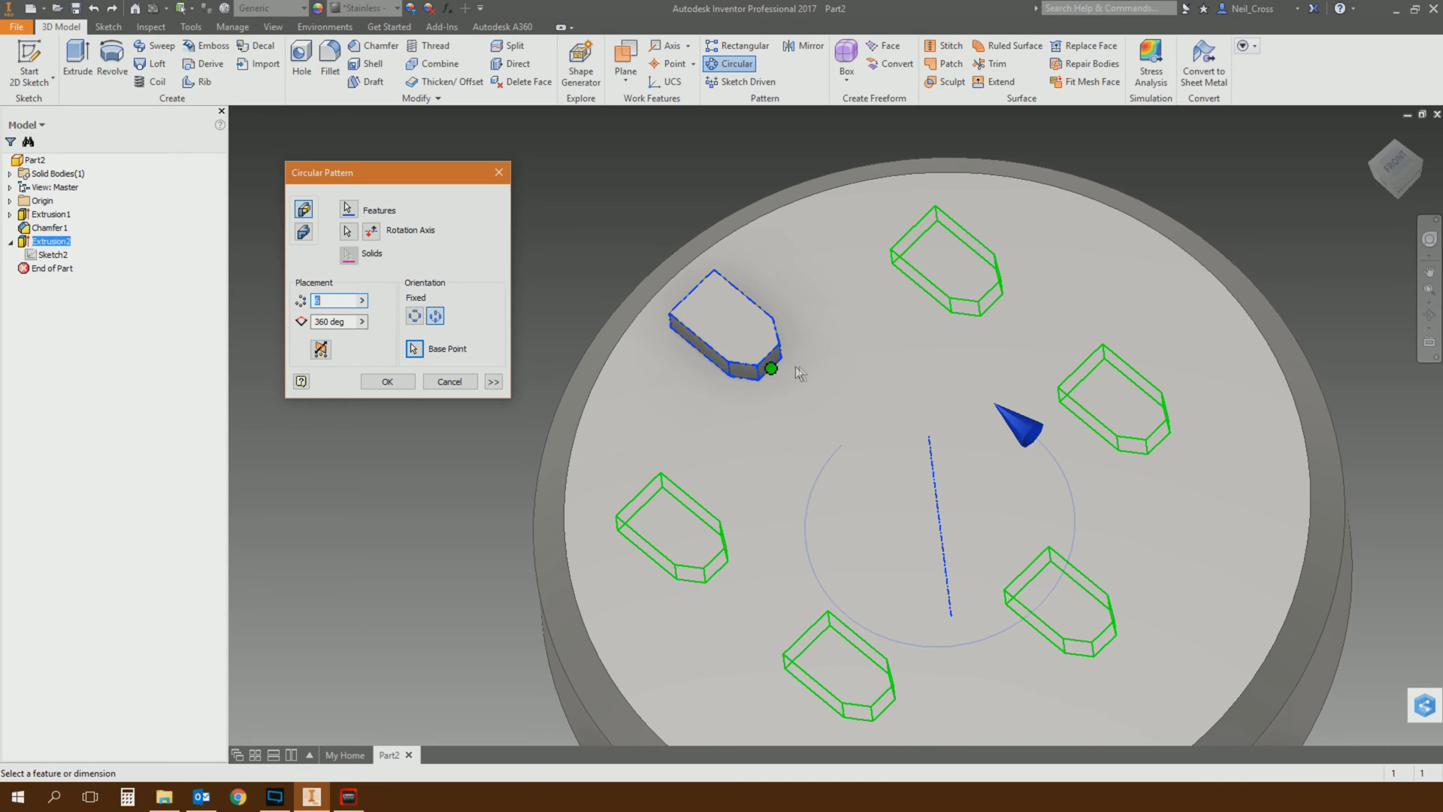
key("F6")
Apply the pattern as Circular Pattern1 and orbit to inspect the six blocks.
left_click(390, 381)
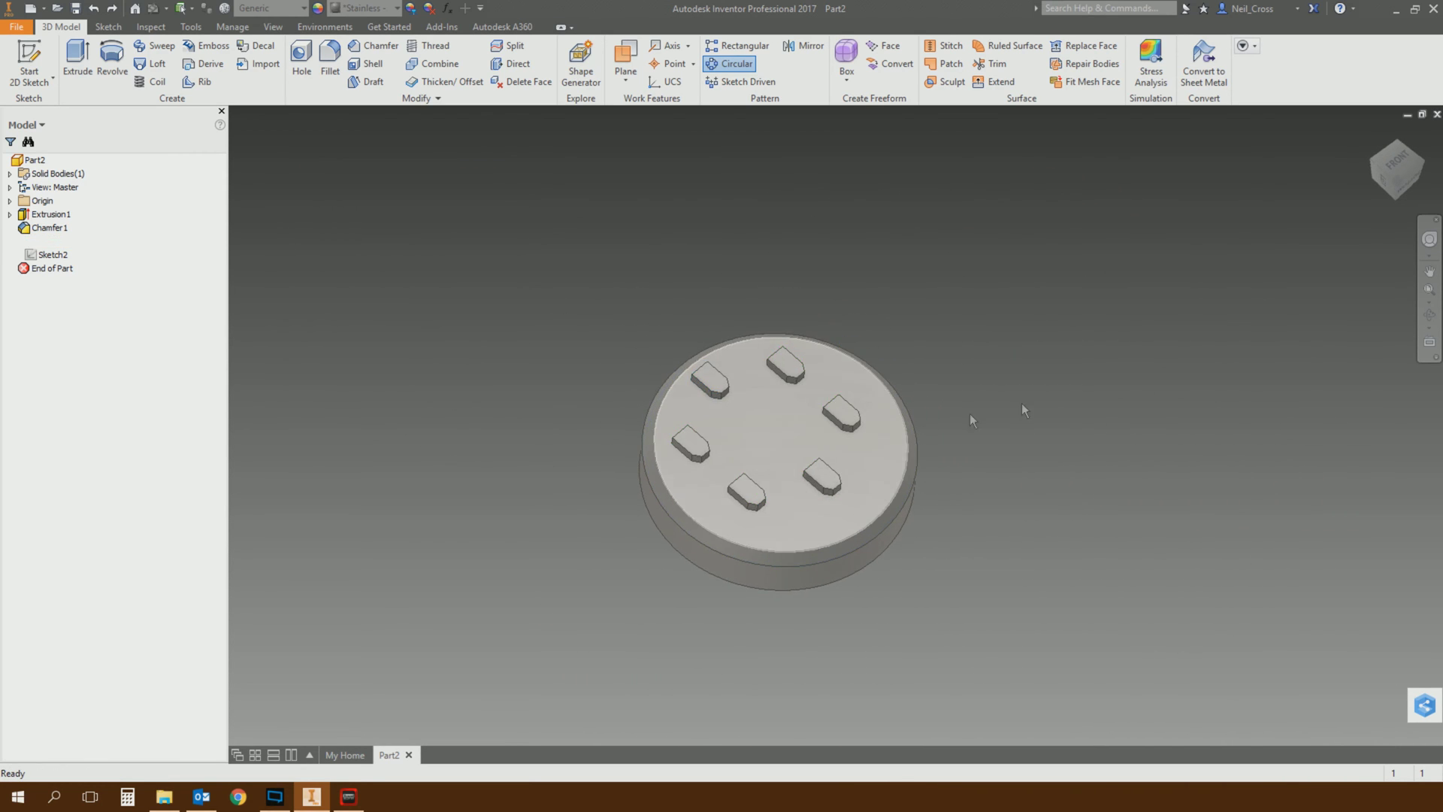
mouse_move(970, 414)
middle_mouse_down("shift")
mouse_move(1024, 325)
mouse_move(988, 310)
middle_mouse_up("shift")
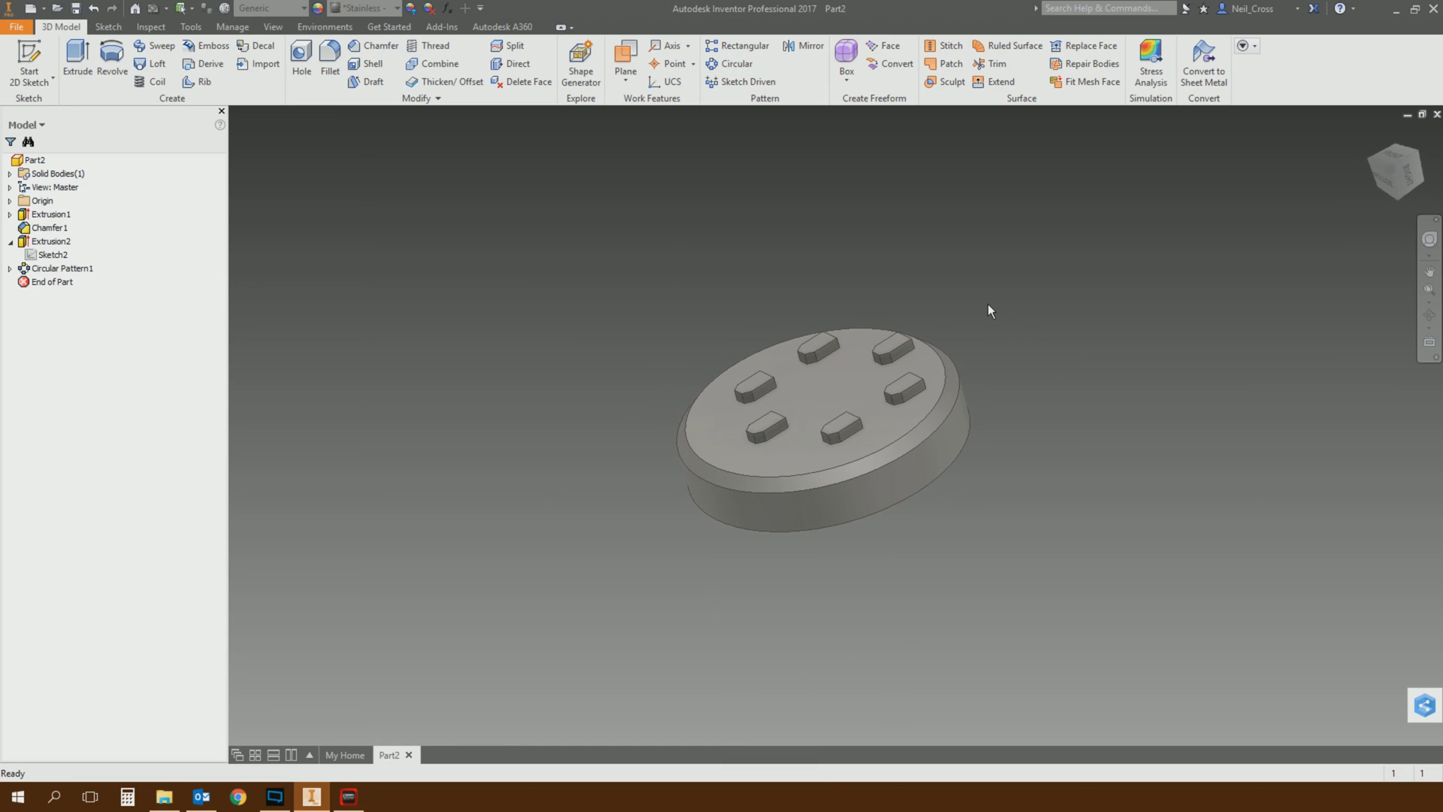